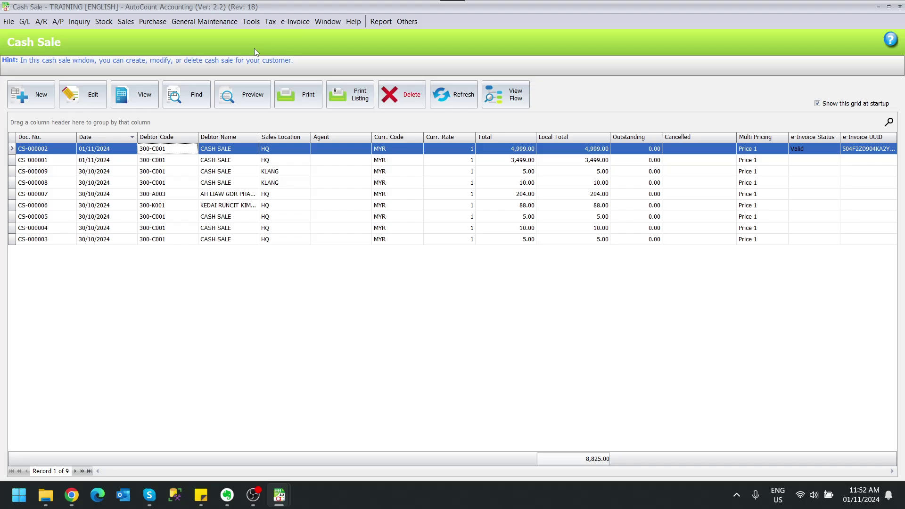
- Generate consolidated e-Invoices for 01/10/2024 to 31/10/2024, covering invoices, cash sales, credit notes and debit notes
left_click(294, 26)
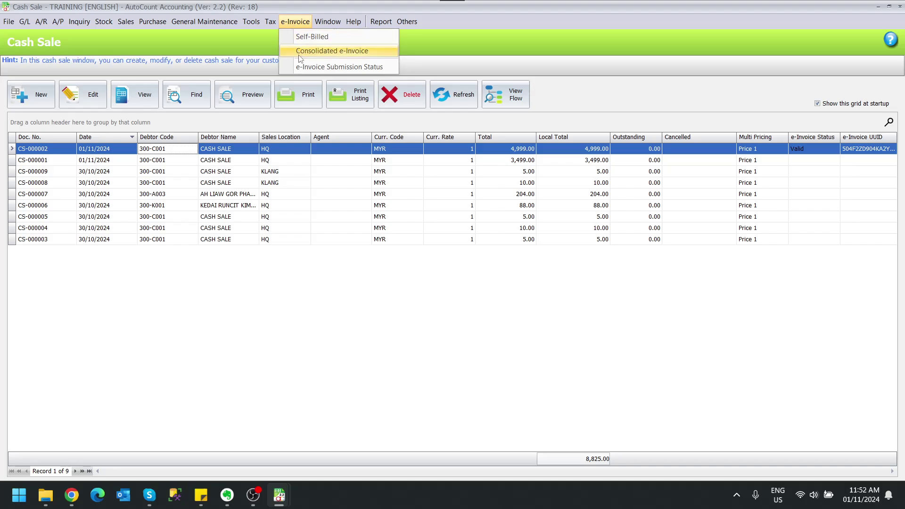
left_click(332, 51)
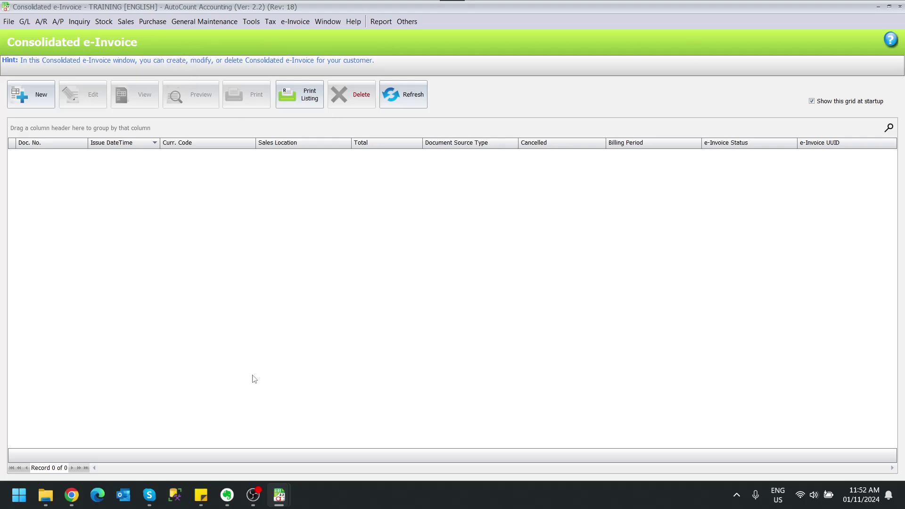
left_click(21, 94)
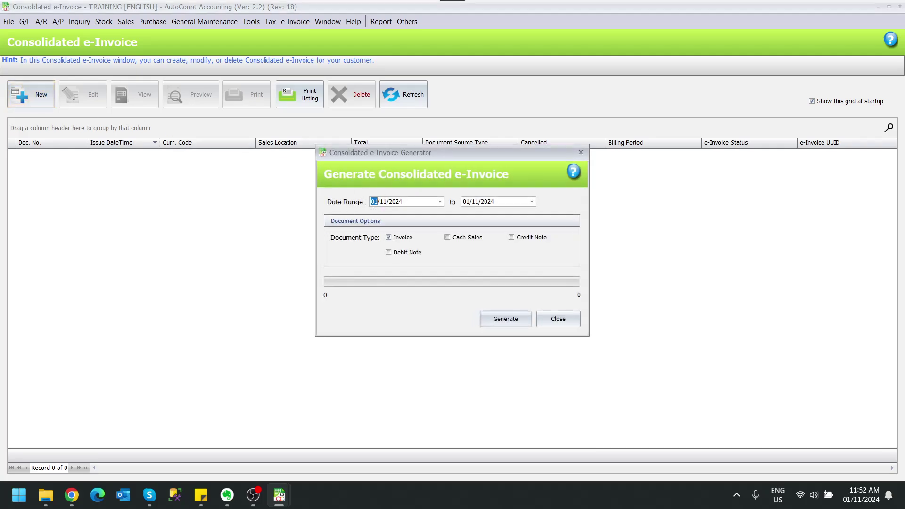
type("0110")
left_click(497, 200)
type("31/10")
left_click(449, 239)
left_click(514, 241)
left_click(390, 254)
left_click(505, 318)
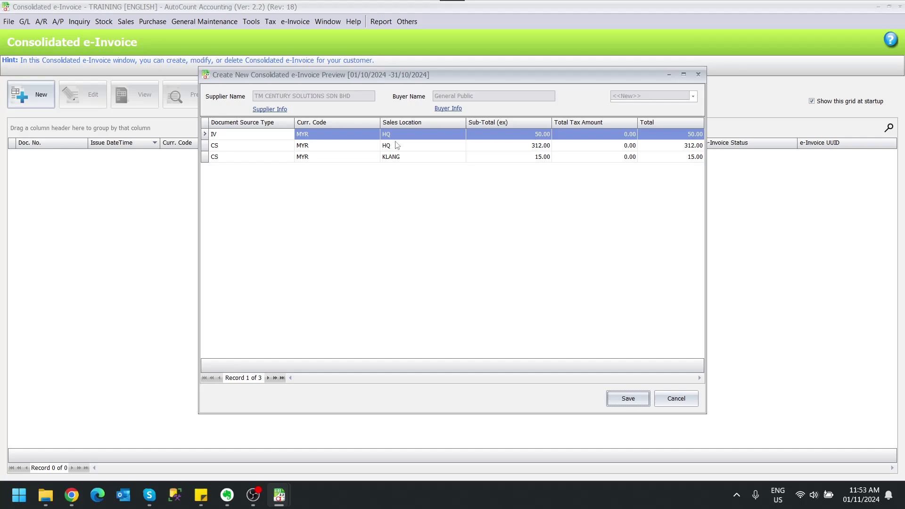
- Inspect the source document details behind the HQ invoice, HQ cash sale and KLANG cash sale rows of the consolidated preview
double_click(263, 137)
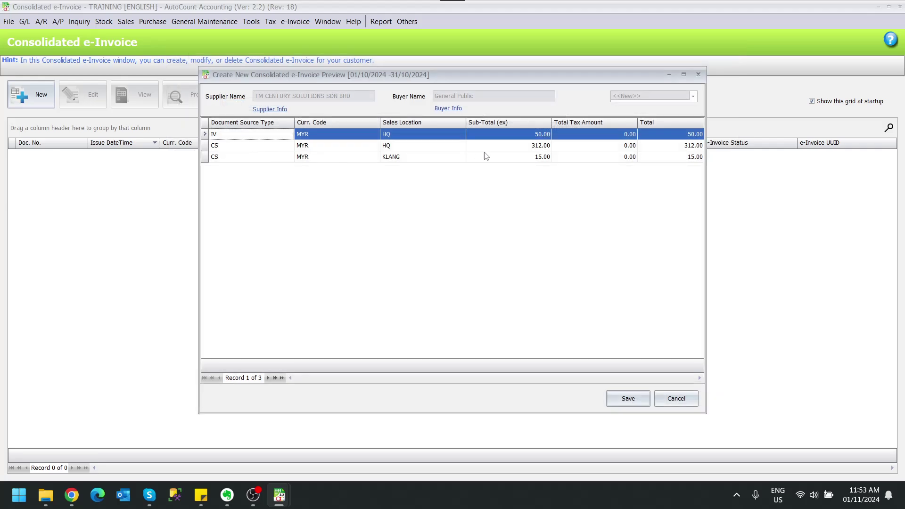
double_click(267, 150)
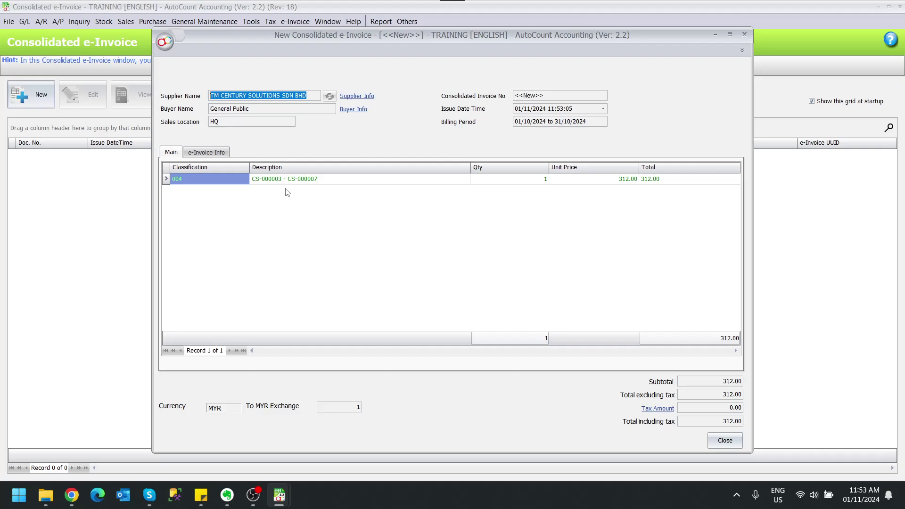
key("Escape")
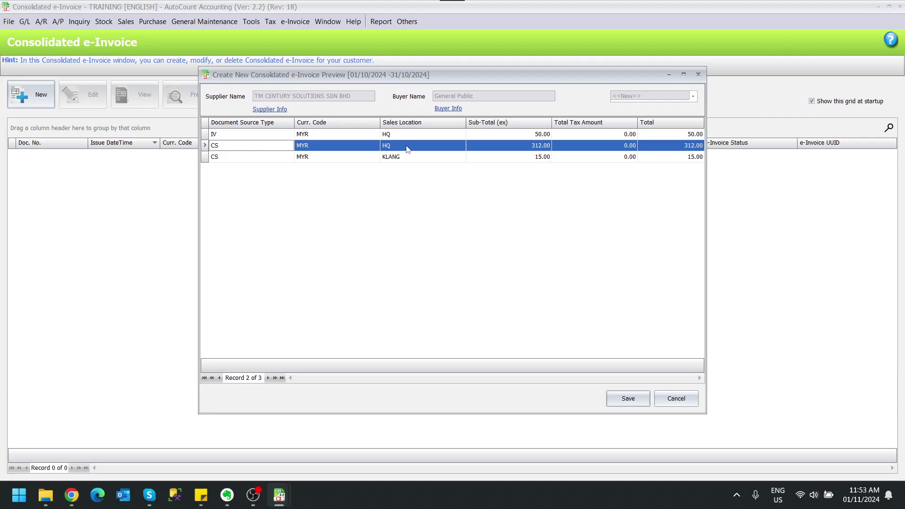
left_click(413, 157)
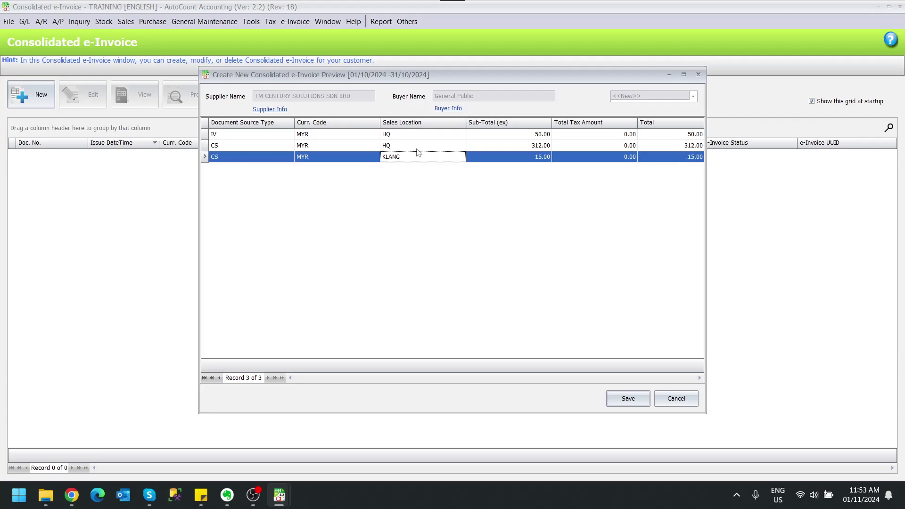
double_click(261, 161)
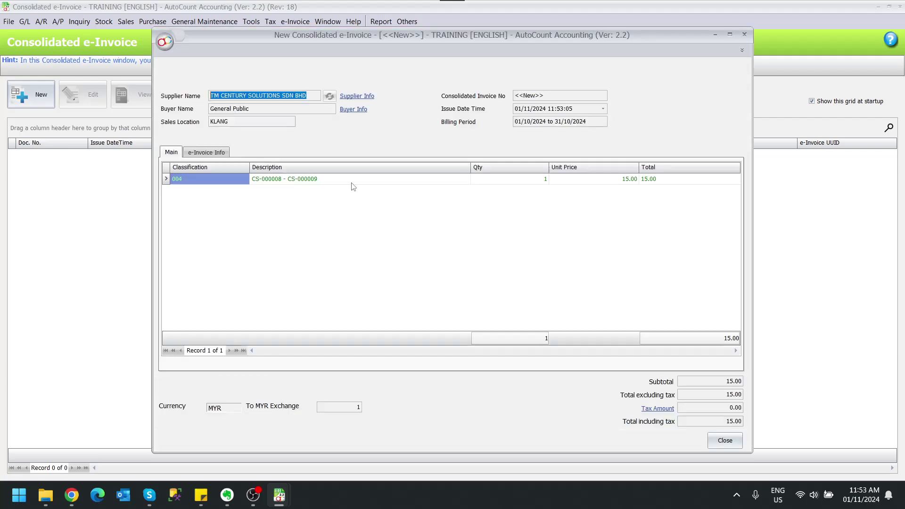
key("Escape")
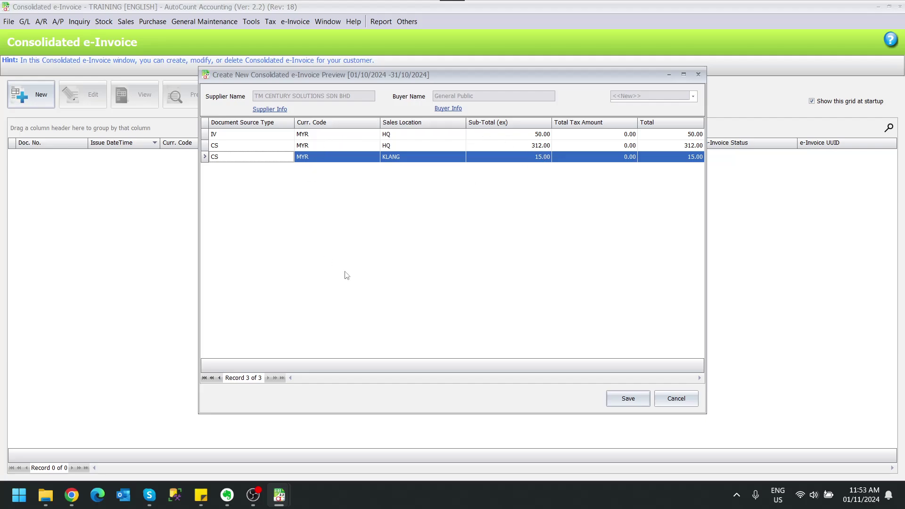
- Save the previewed consolidated e-Invoices and refresh their list to update the e-Invoice status
left_click(616, 400)
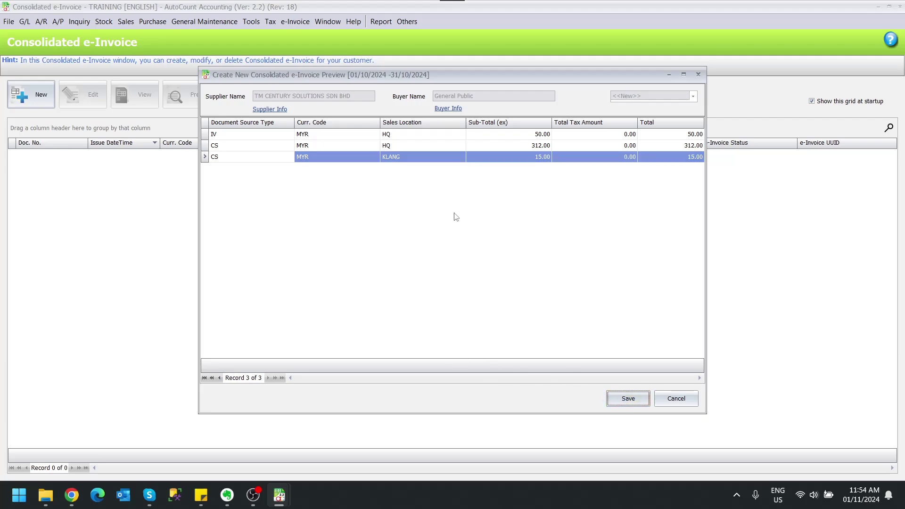
left_click(632, 400)
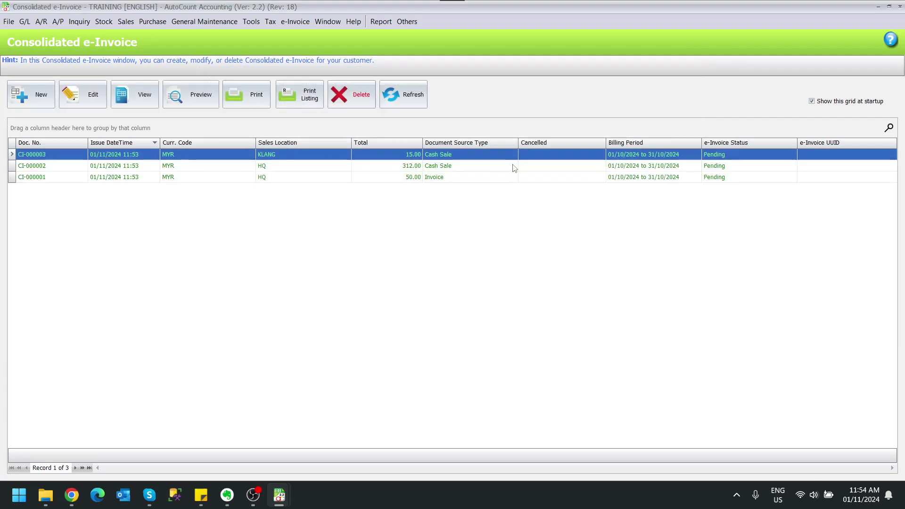
left_click(546, 177)
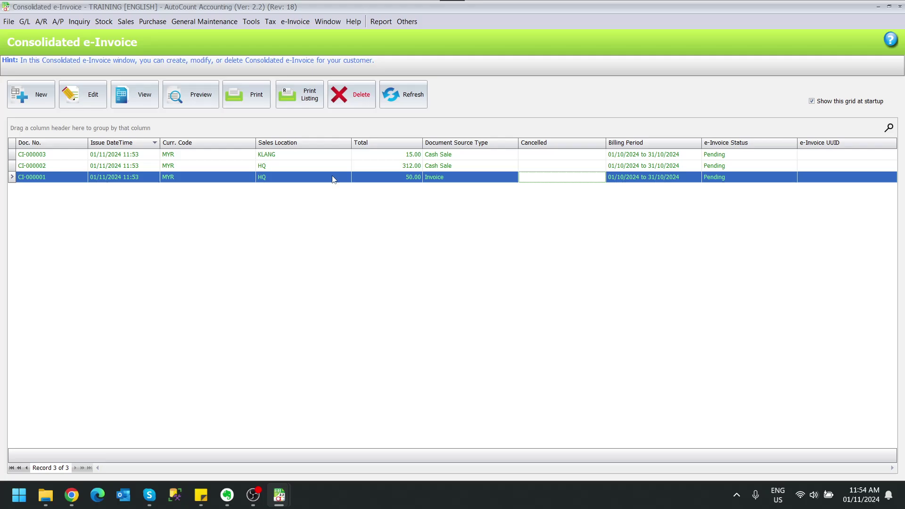
left_click(361, 169)
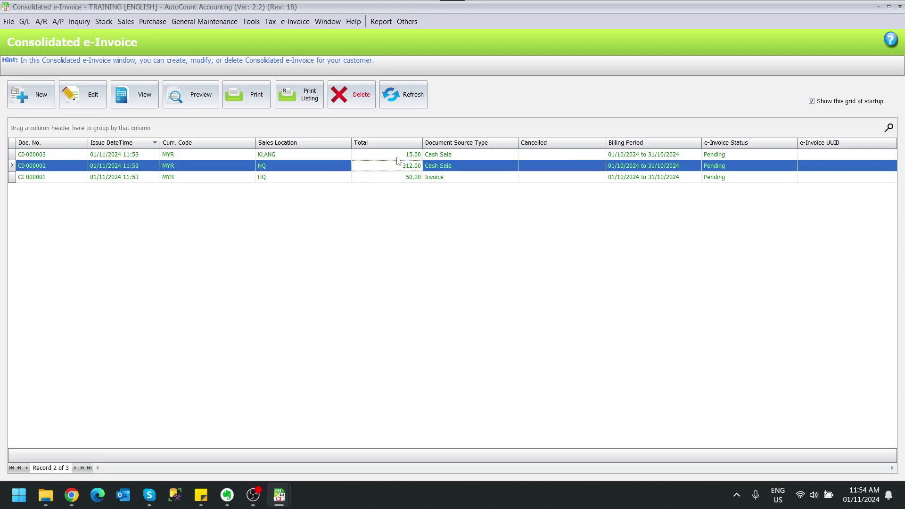
left_click(303, 157)
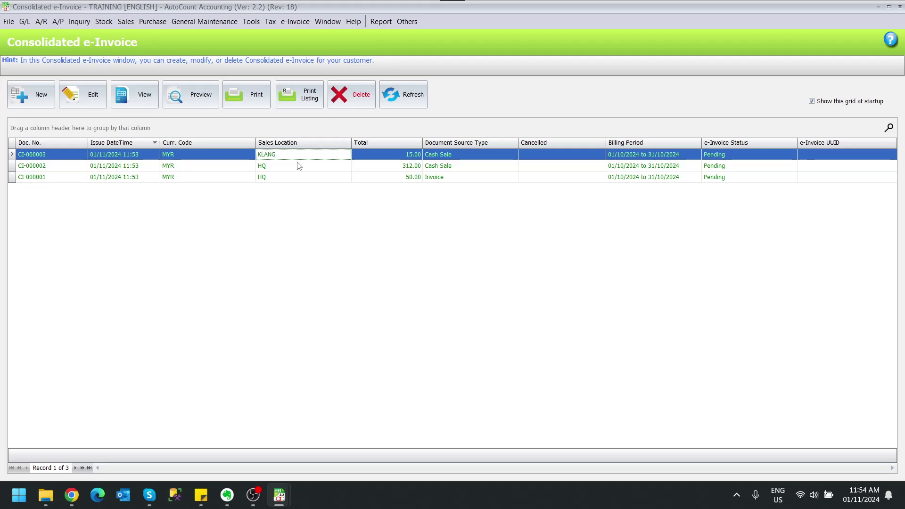
left_click(404, 94)
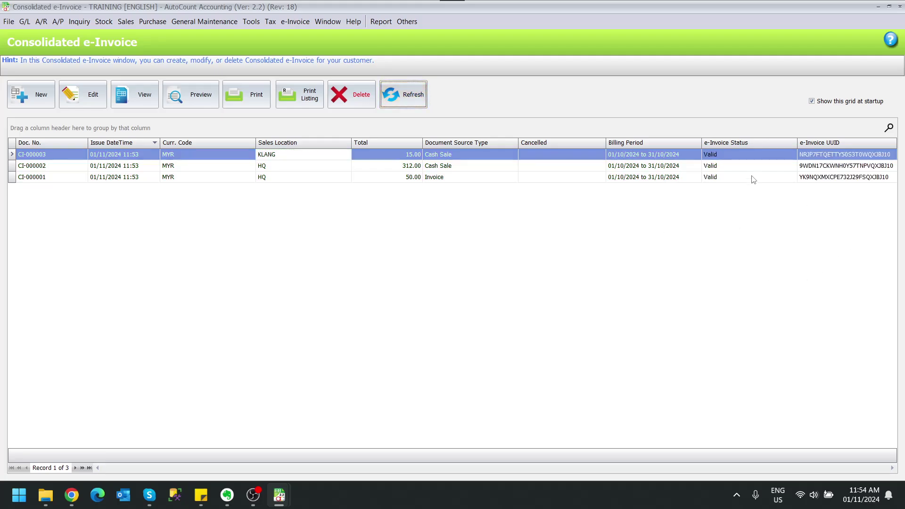
- Switch to the MyInvois Portal in Chrome, reload the documents, and review the KLANG consolidated e-Invoice's buyer details, line items and totals
left_click(70, 494)
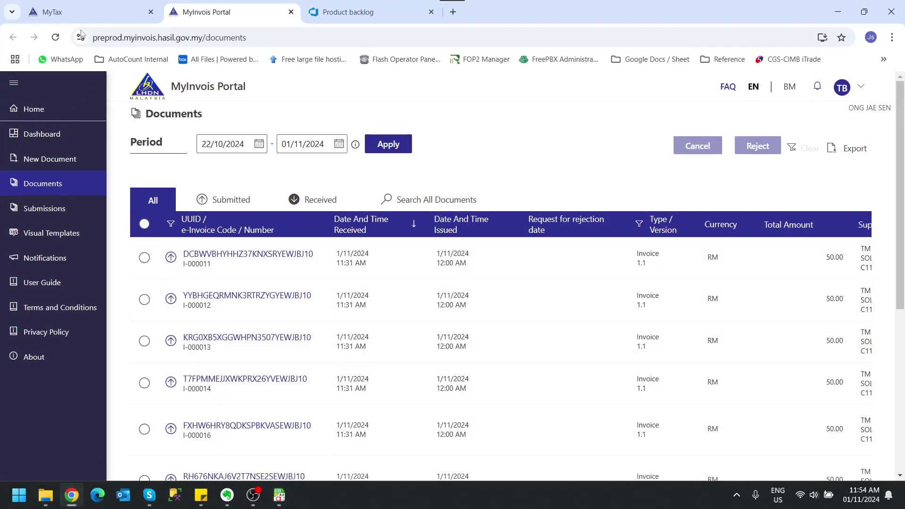
left_click(55, 38)
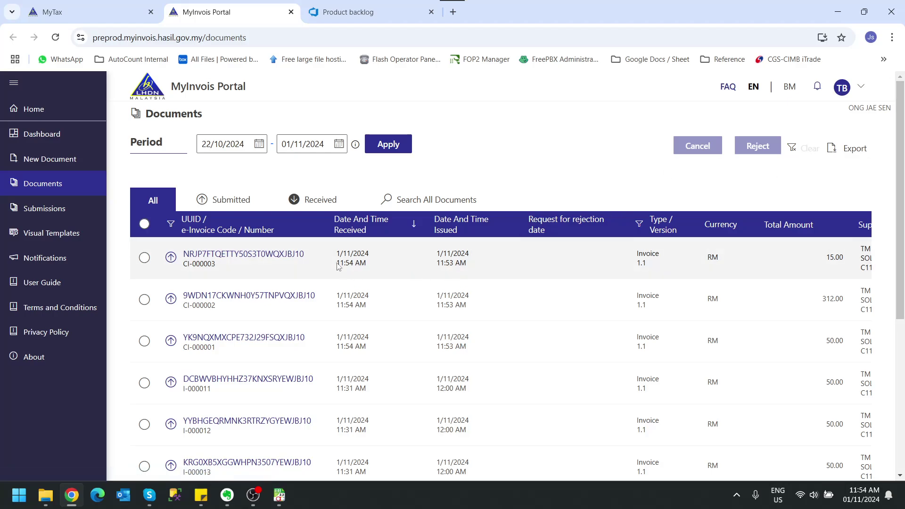
left_click(284, 257)
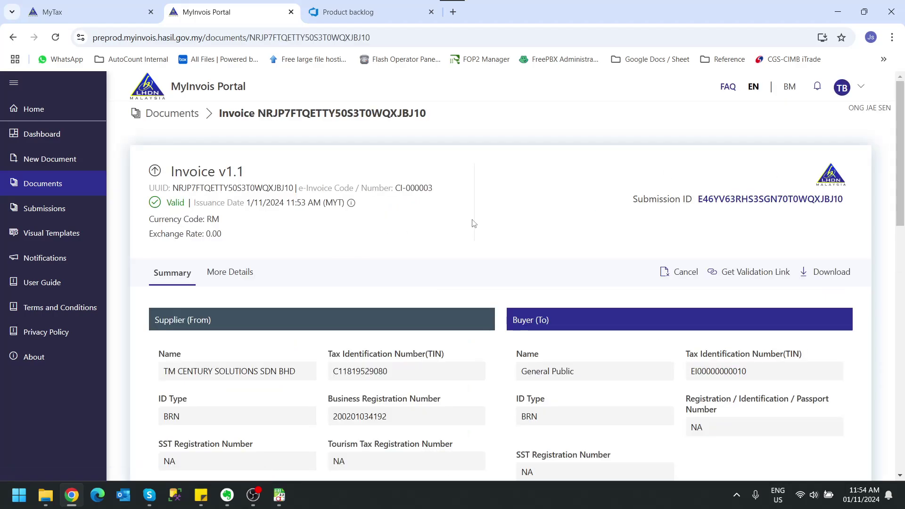
scroll(505, 221, "down", 3)
scroll(505, 222, "down", 1)
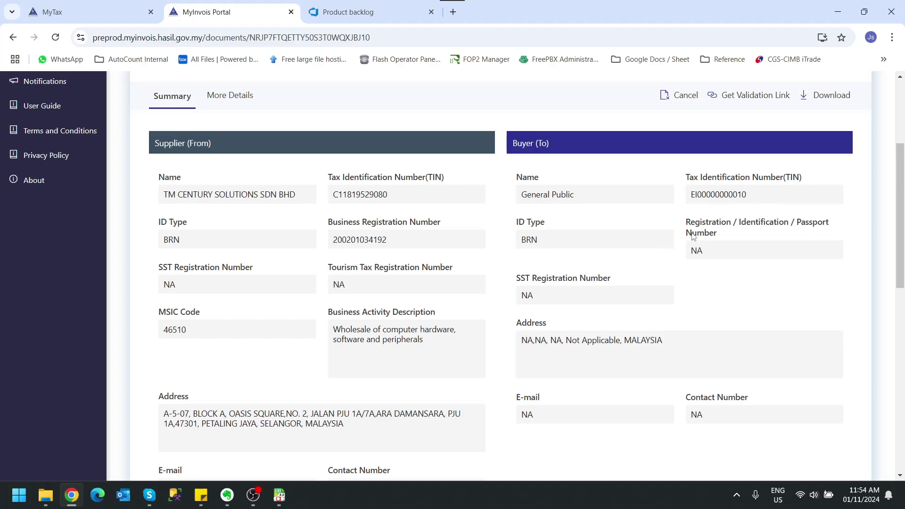
scroll(722, 258, "down", 6)
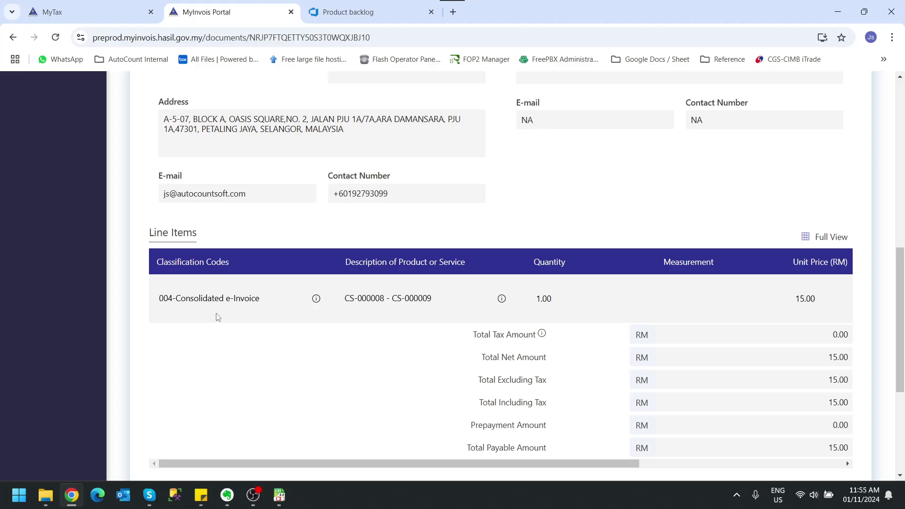
scroll(217, 315, "down", 4)
scroll(217, 313, "up", 3)
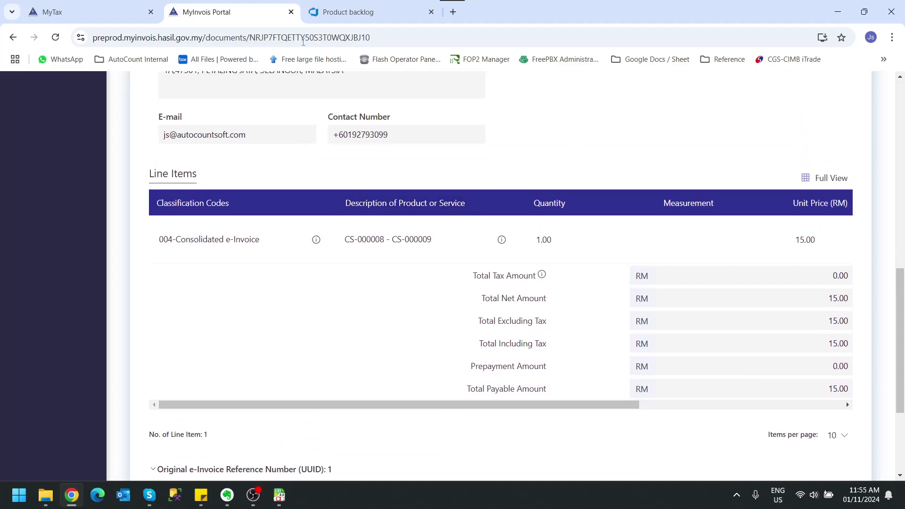
left_click(837, 12)
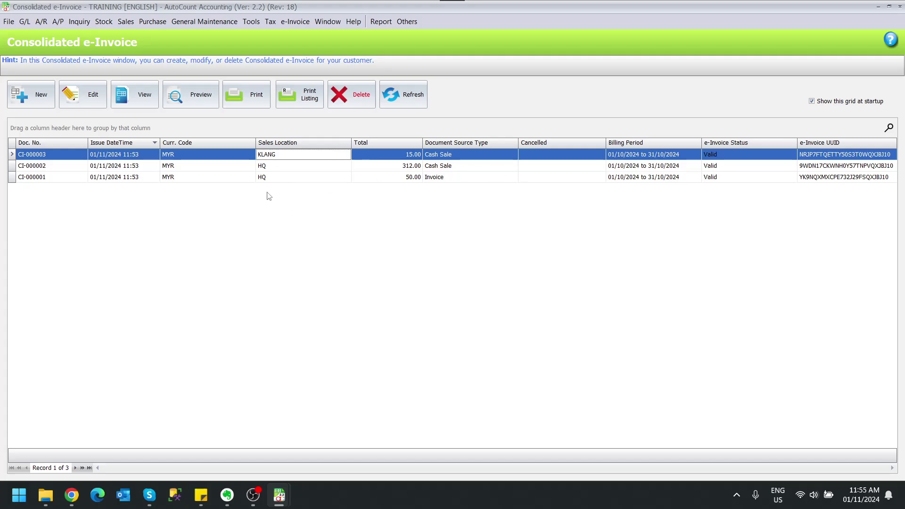
- Add the CI Doc. No. column between Outstanding and Cancelled in the refreshed Cash Sale list
left_click(124, 22)
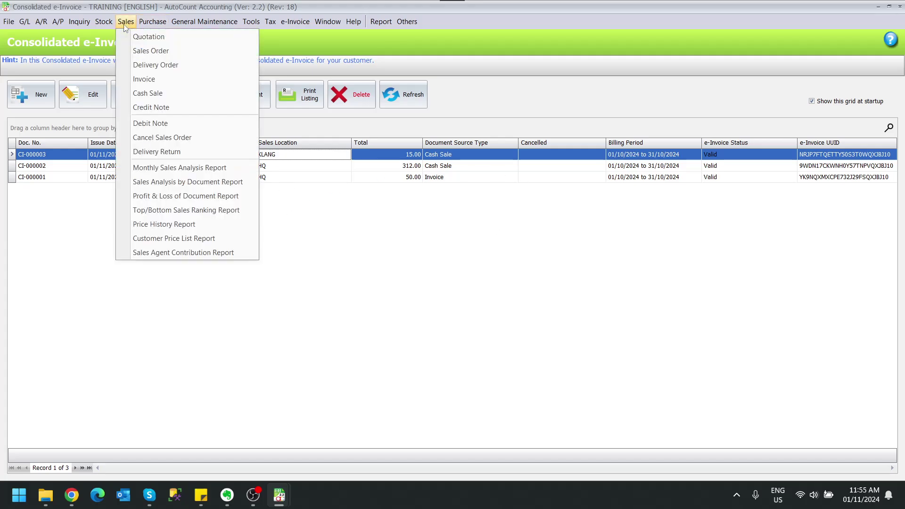
left_click(132, 91)
left_click(459, 97)
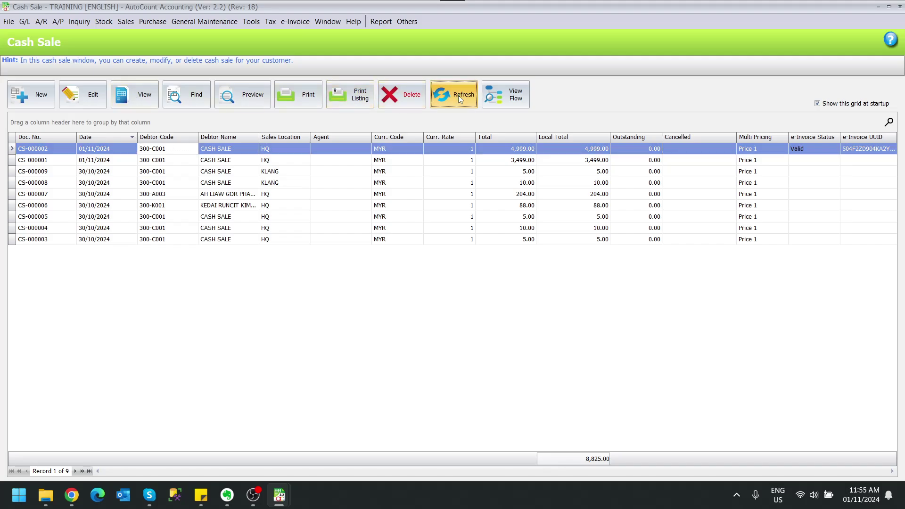
right_click(493, 141)
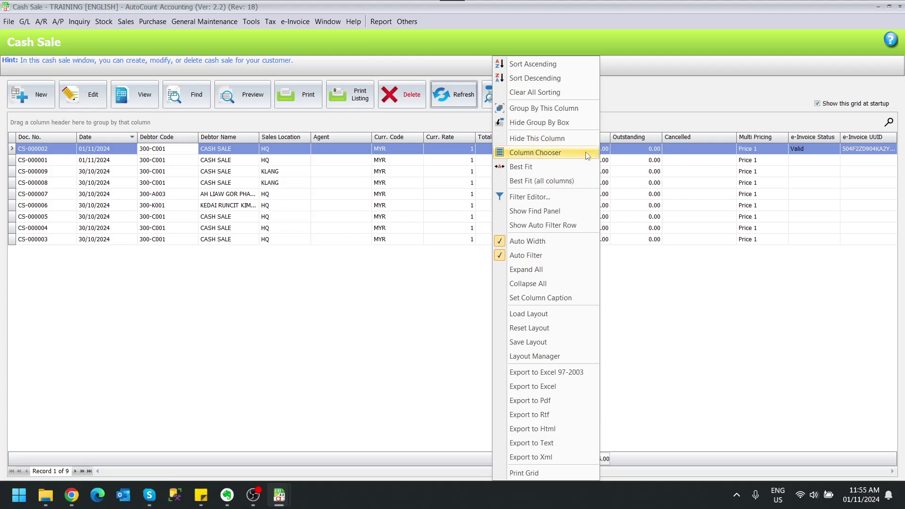
left_click(536, 153)
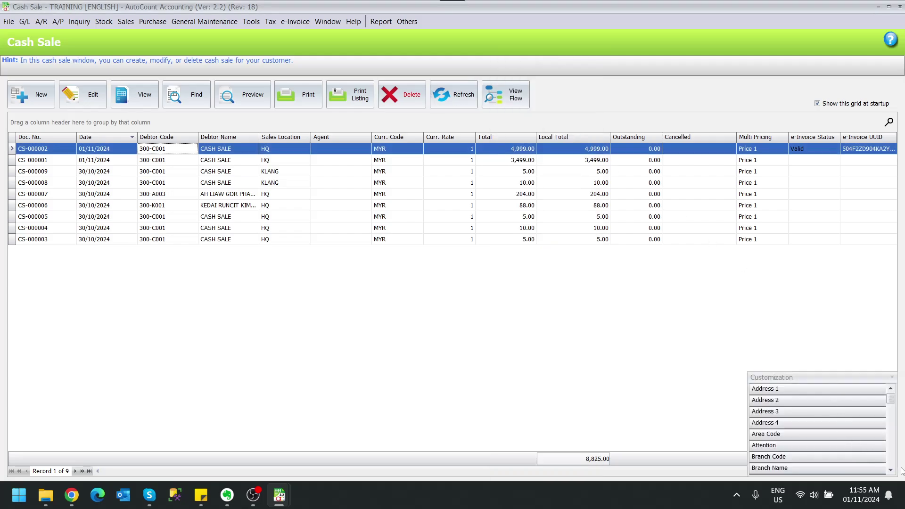
scroll(754, 446, "down", 3)
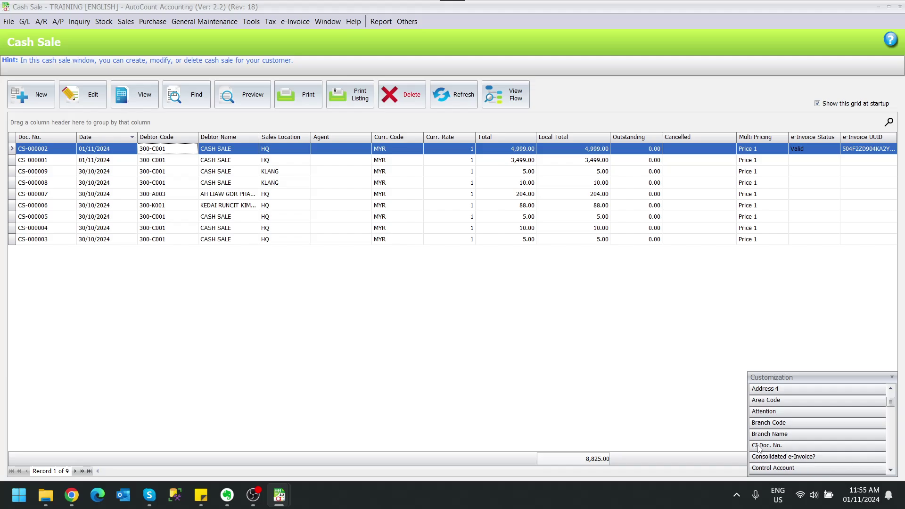
left_click_drag(758, 446, 672, 155)
left_click(892, 377)
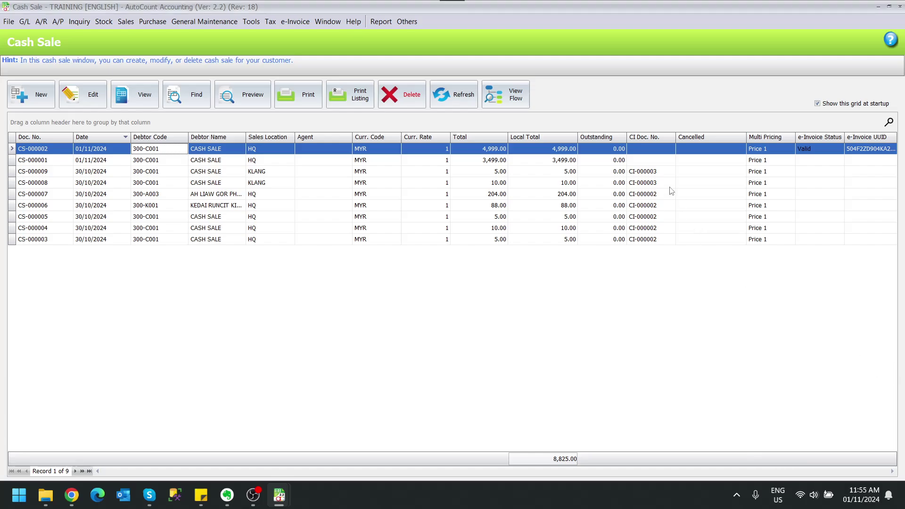
- Check which consolidated e-Invoice number each October 2024 cash sale is linked to
left_click(670, 172)
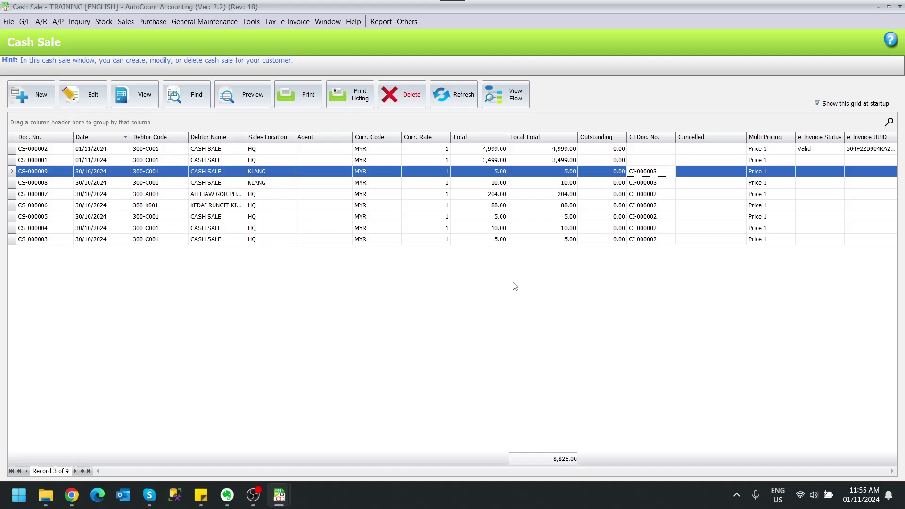
left_click(38, 175)
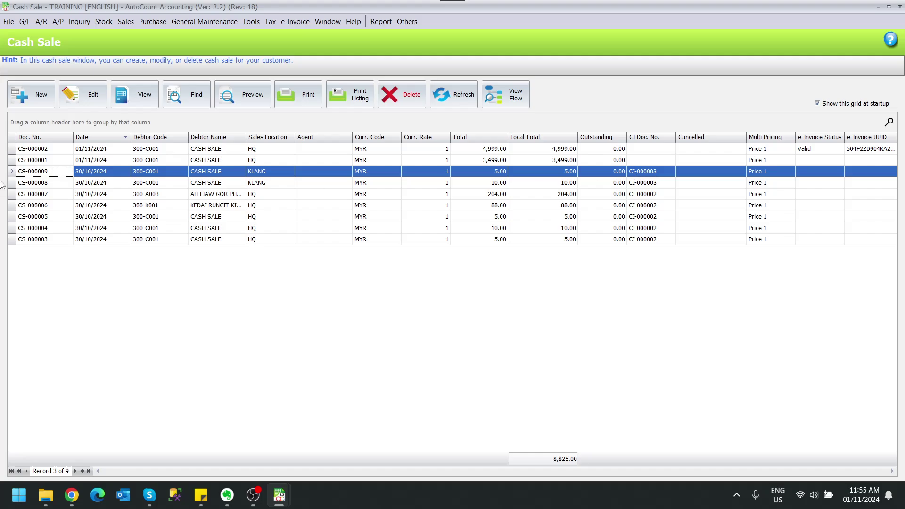
key("Down")
key("Down")
key("Down")
key("Down")
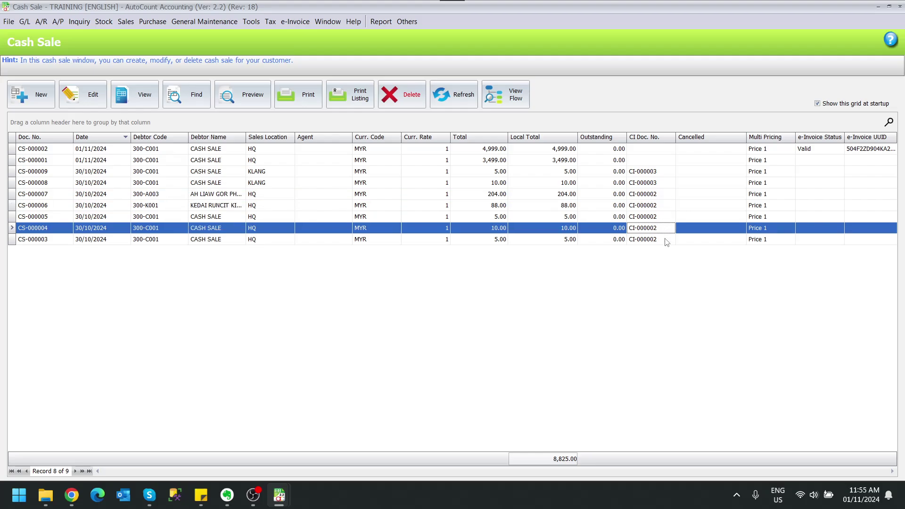
- Open the Invoice list and add the CI Doc. No. column between e-Invoice Status and e-Invoice UUID
left_click(131, 24)
left_click(132, 76)
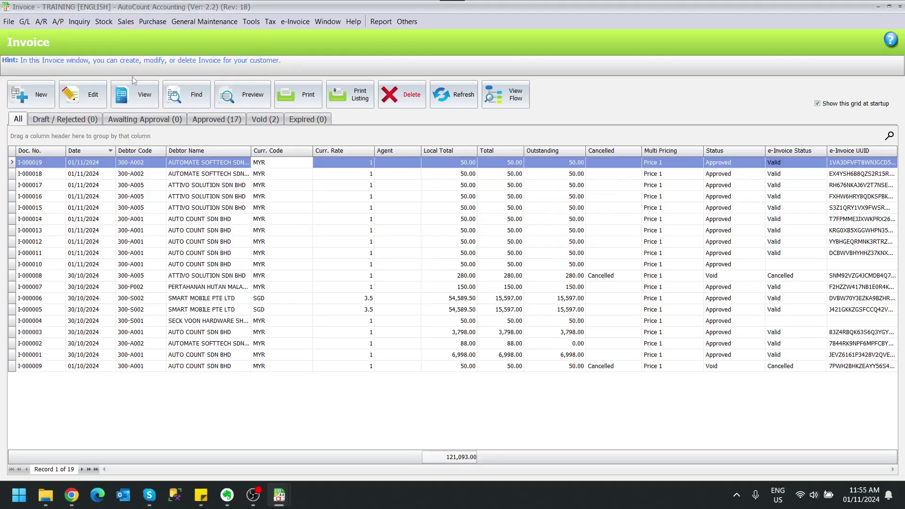
right_click(596, 149)
left_click(630, 152)
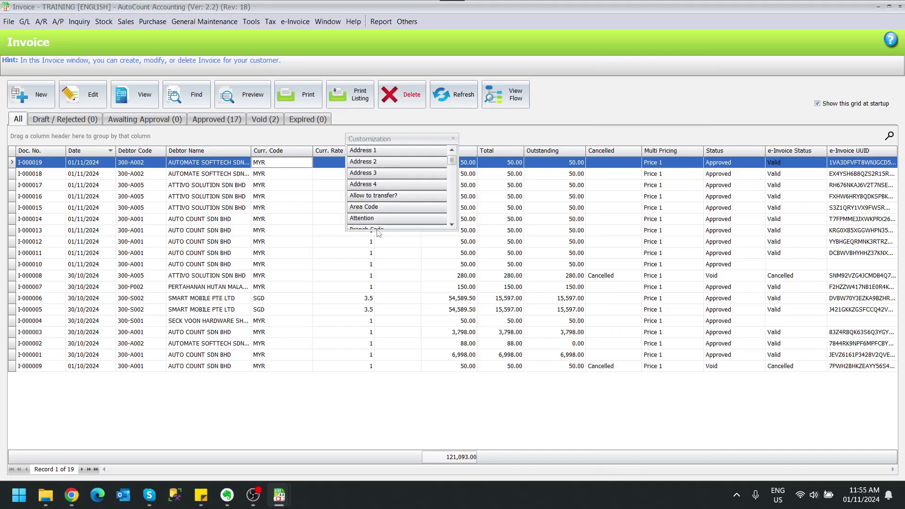
left_click(452, 225)
left_click(452, 225)
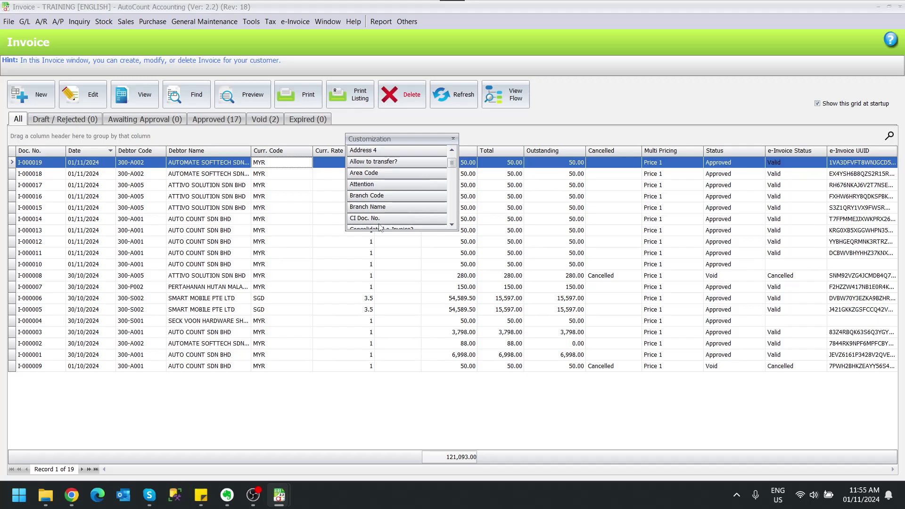
left_click_drag(380, 219, 800, 179)
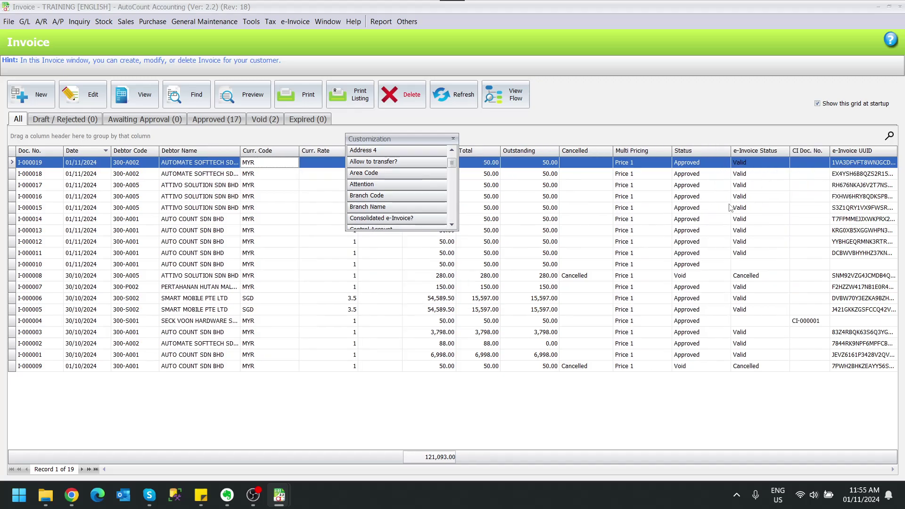
left_click(453, 138)
- Check the CI Doc. No. of the SECK VOON HARDWARE invoice against an unconsolidated November invoice, and close the Invoice and Cash Sale lists
left_click(694, 321)
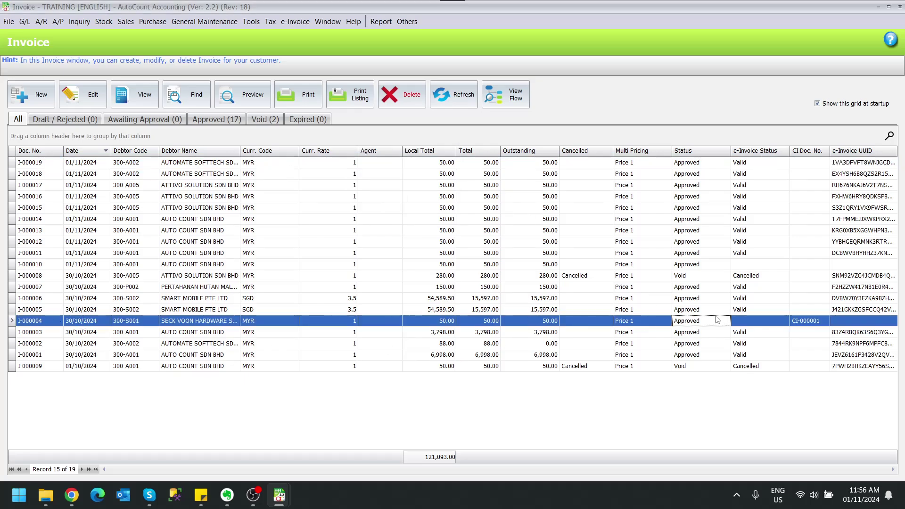
left_click(814, 325)
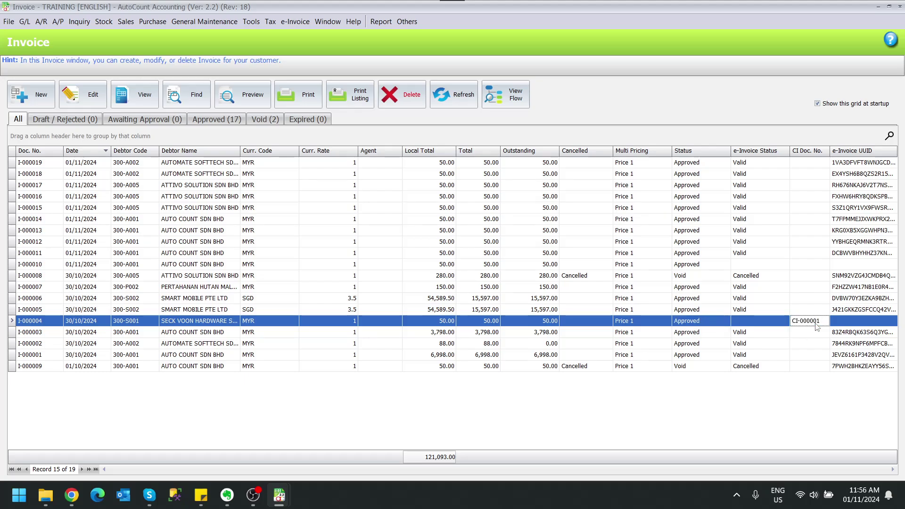
left_click(825, 264)
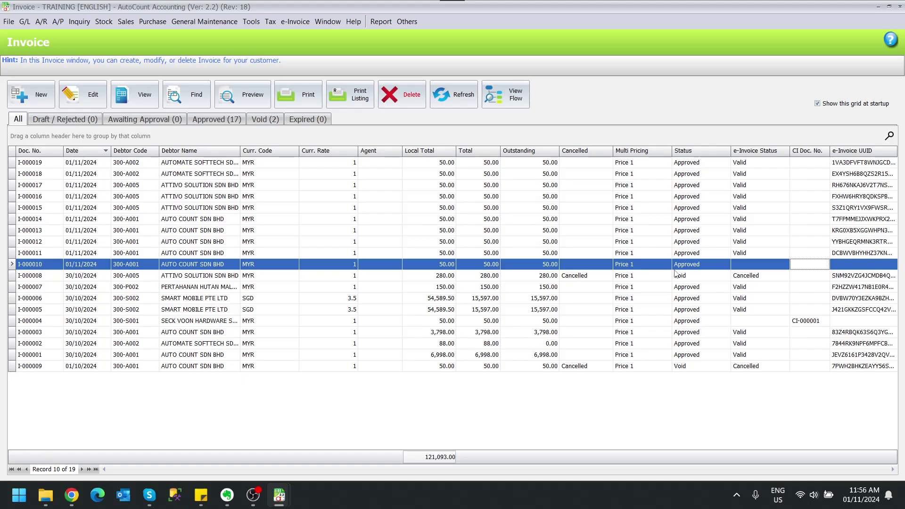
left_click(820, 325)
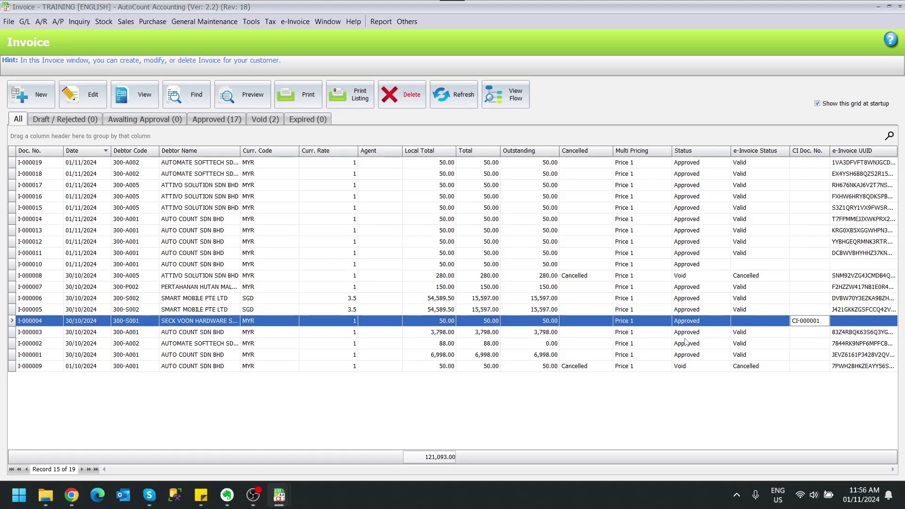
left_click(899, 7)
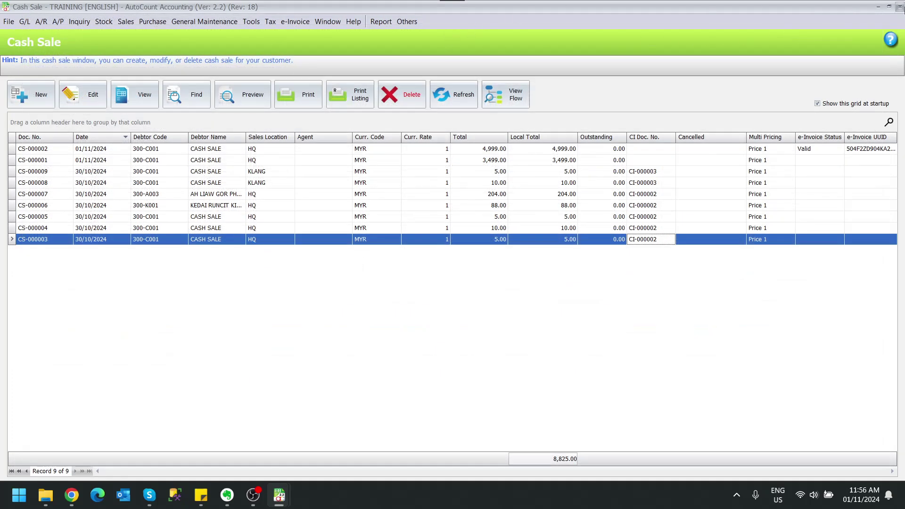
left_click(900, 6)
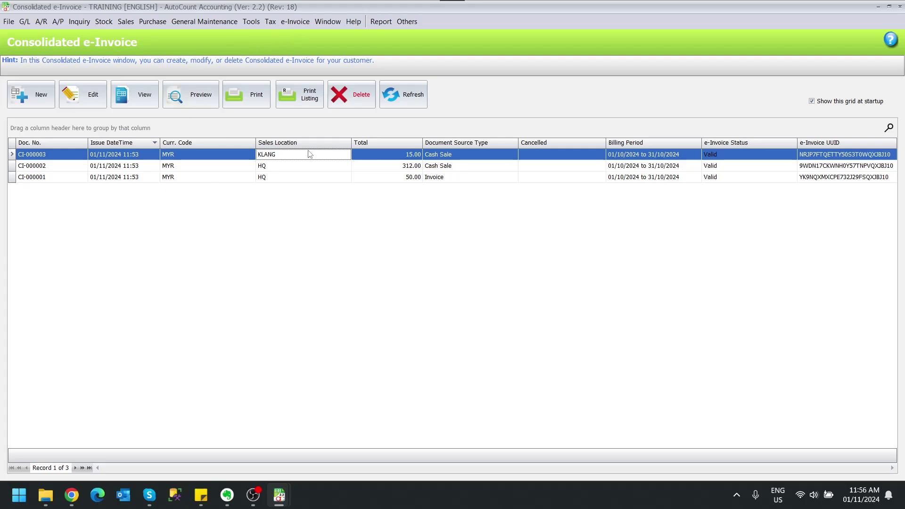
- Run an unfiltered inquiry of uncancelled documents in the Consolidated e-Invoice listing report, and return to the Consolidated e-Invoice list
left_click(290, 104)
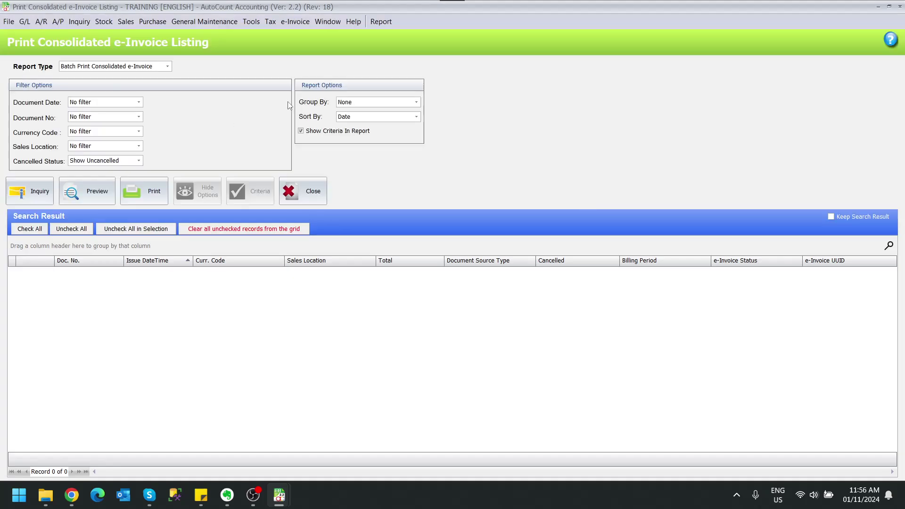
left_click(29, 190)
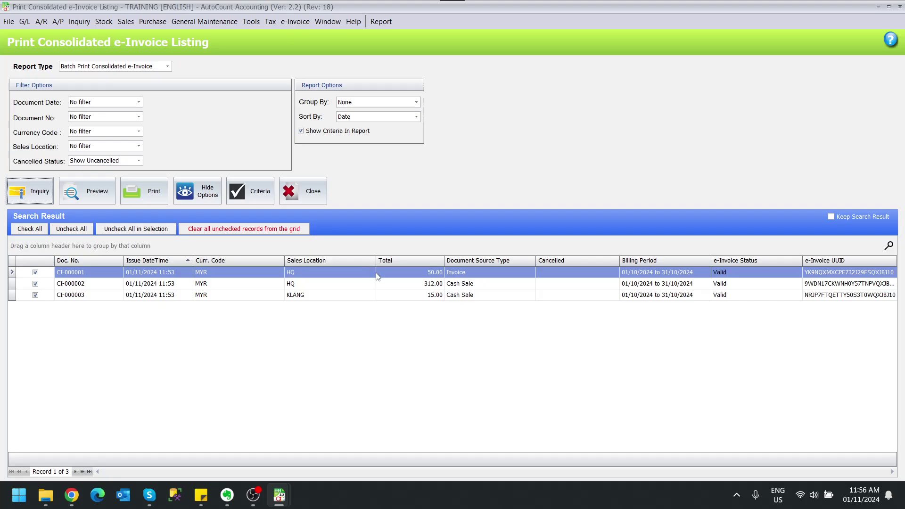
key("Escape")
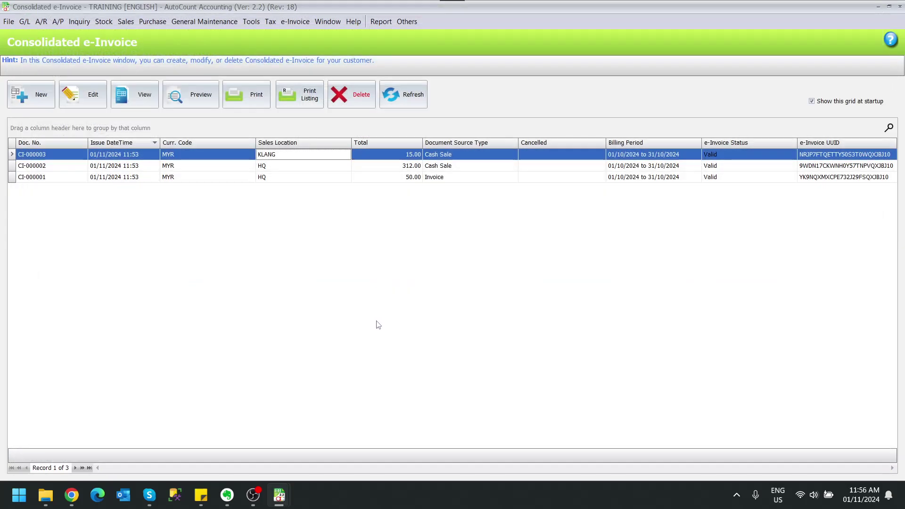